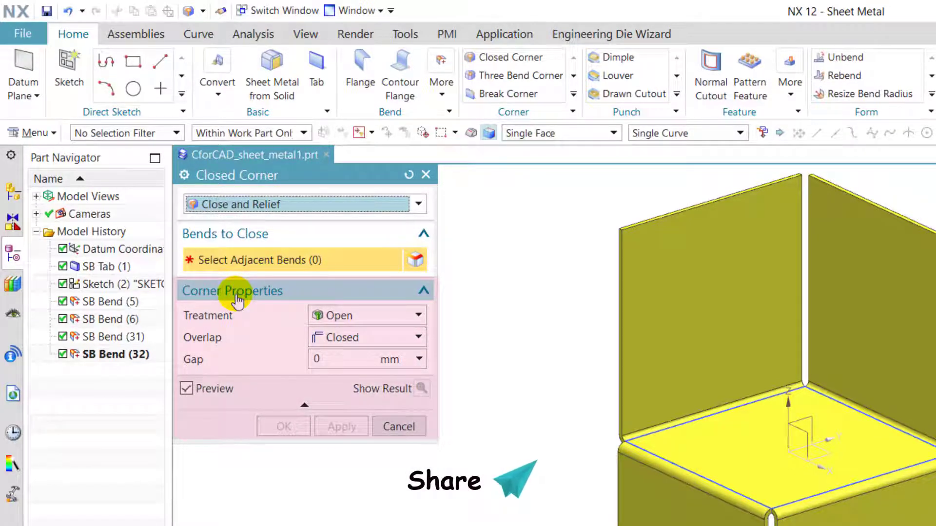
click(419, 316)
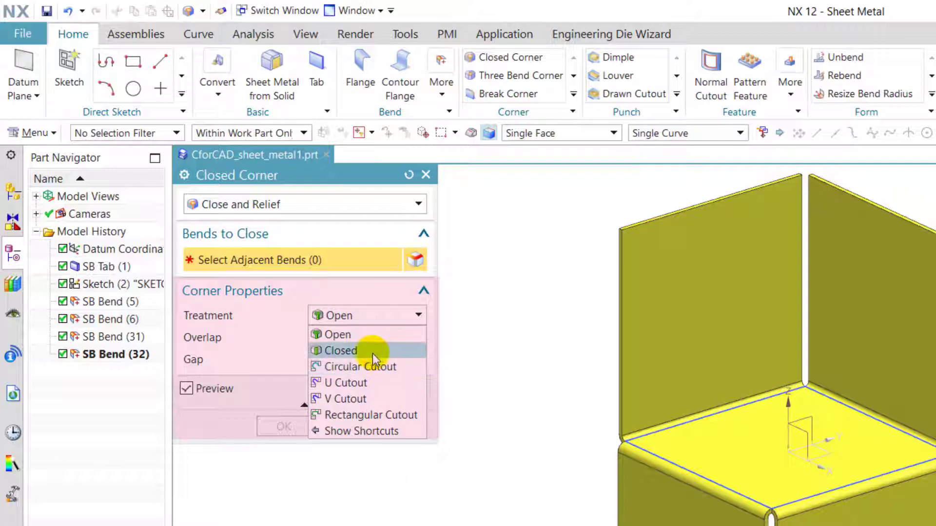
click(418, 316)
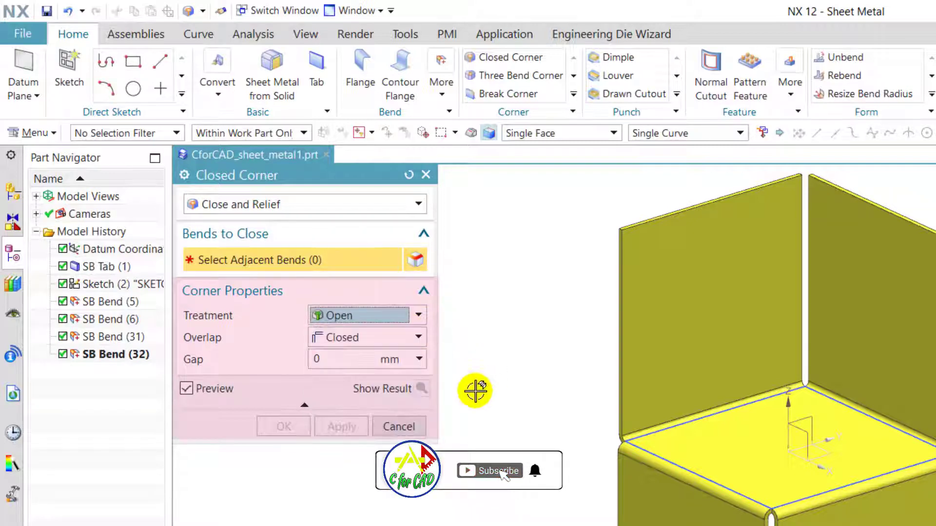
click(419, 338)
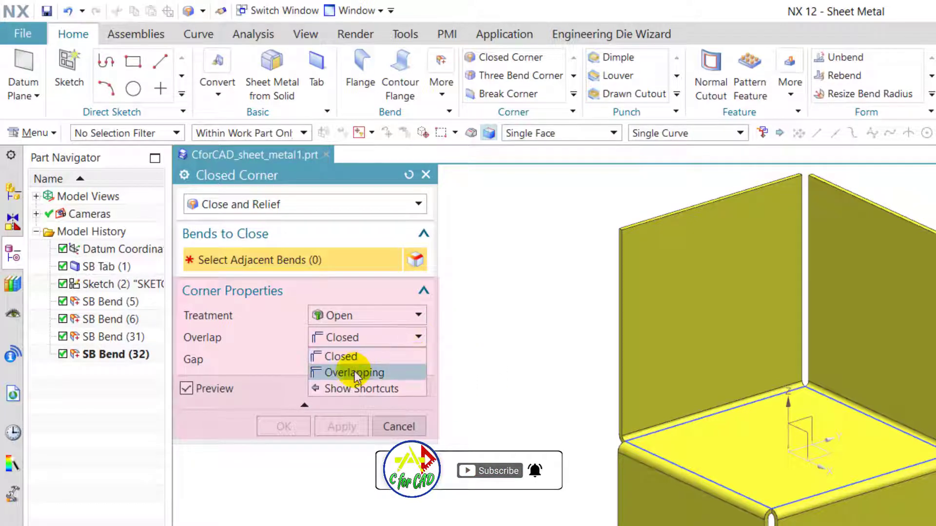
click(415, 337)
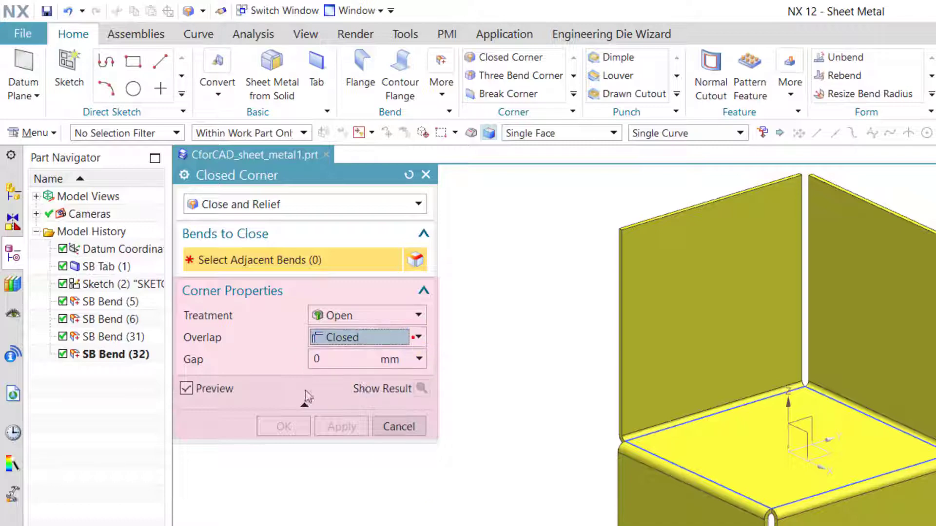
click(337, 359)
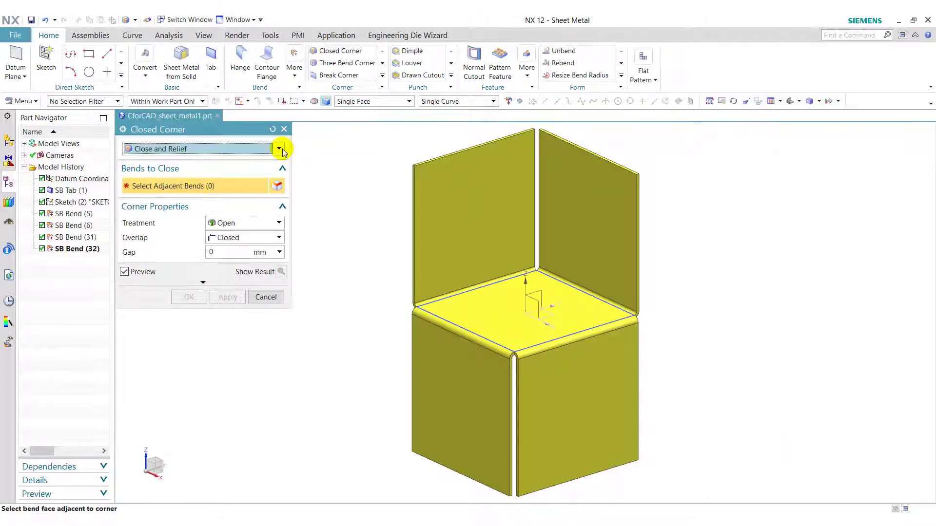
click(281, 149)
click(282, 148)
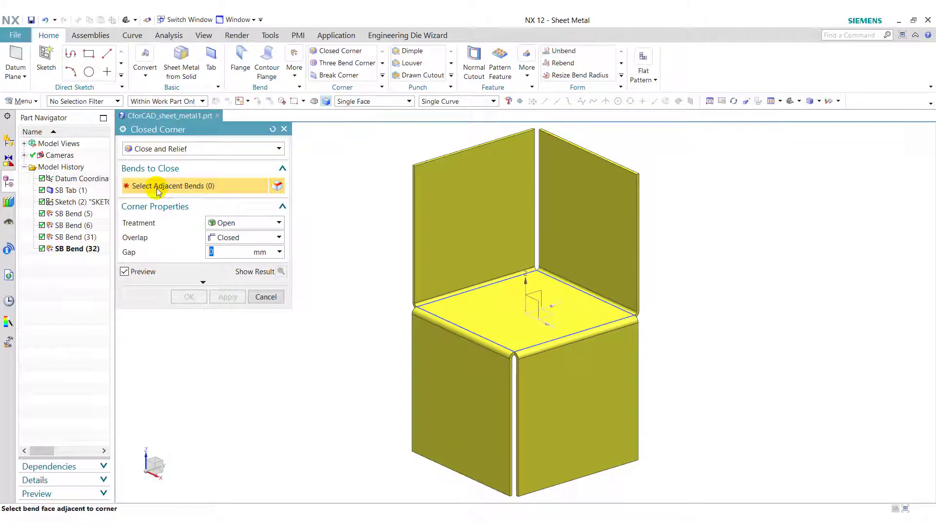
- Select the bend beside the front vertical corner as the bend to close and set the overlap to Overlapping
click(507, 350)
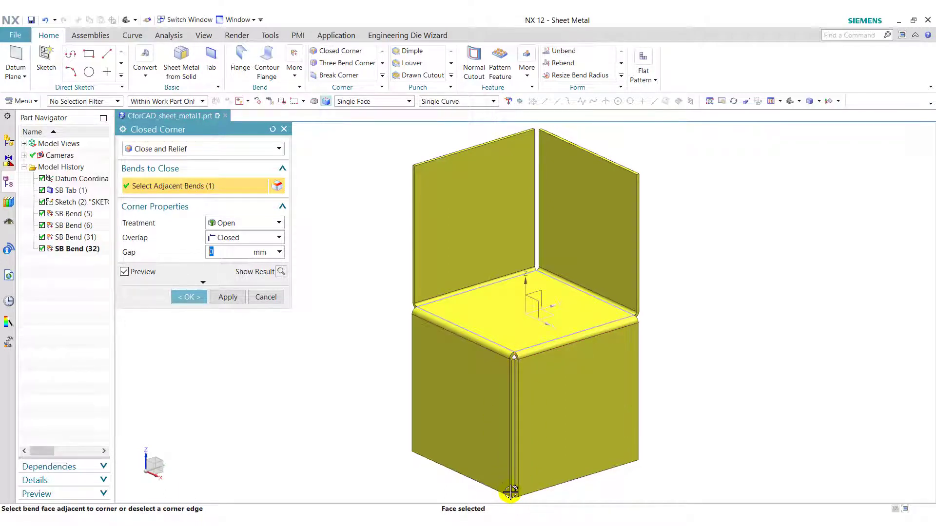
scroll(510, 492, up, 5)
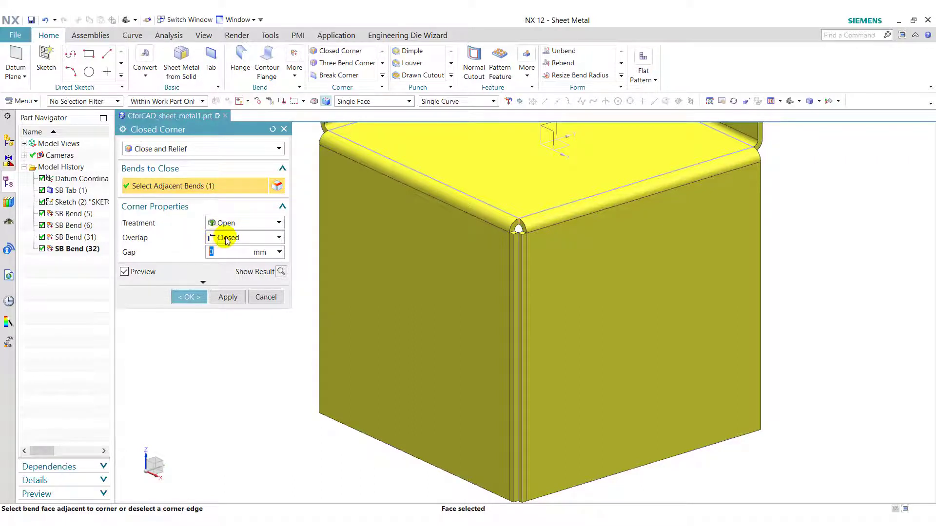
click(227, 238)
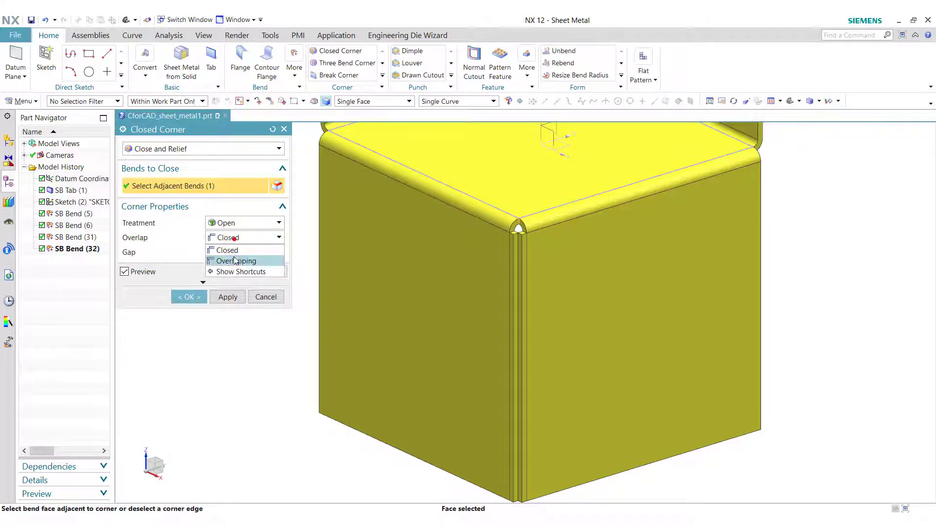
click(234, 260)
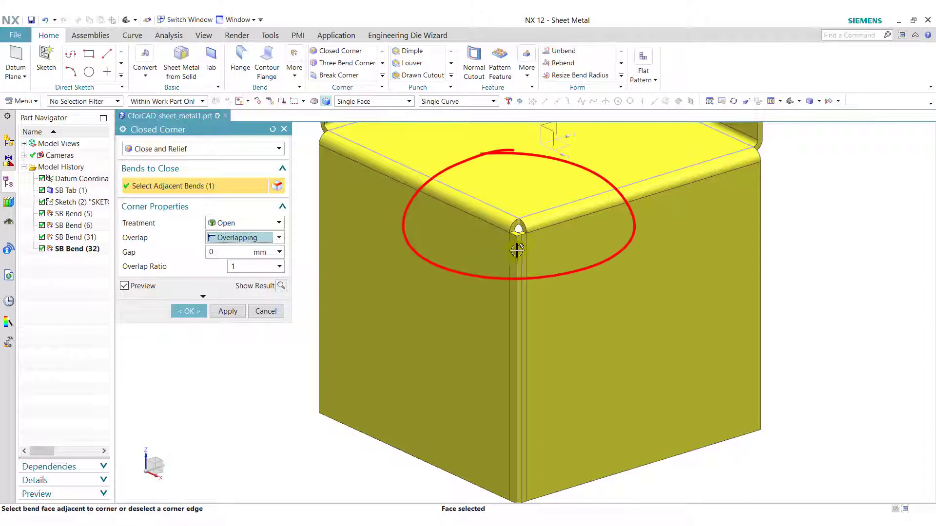
scroll(519, 244, up, 5)
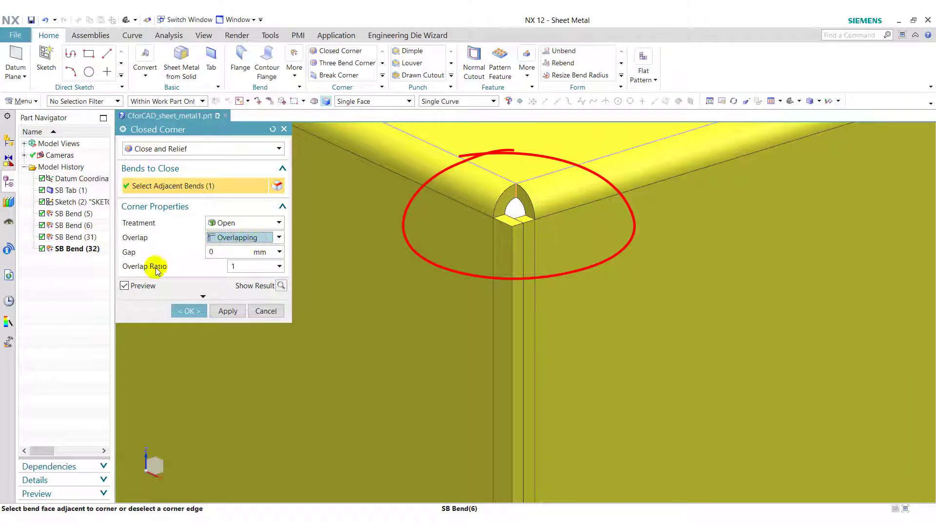
- Try an overlap ratio of 0.5 on the front corner, and change the ratio to 0
click(236, 266)
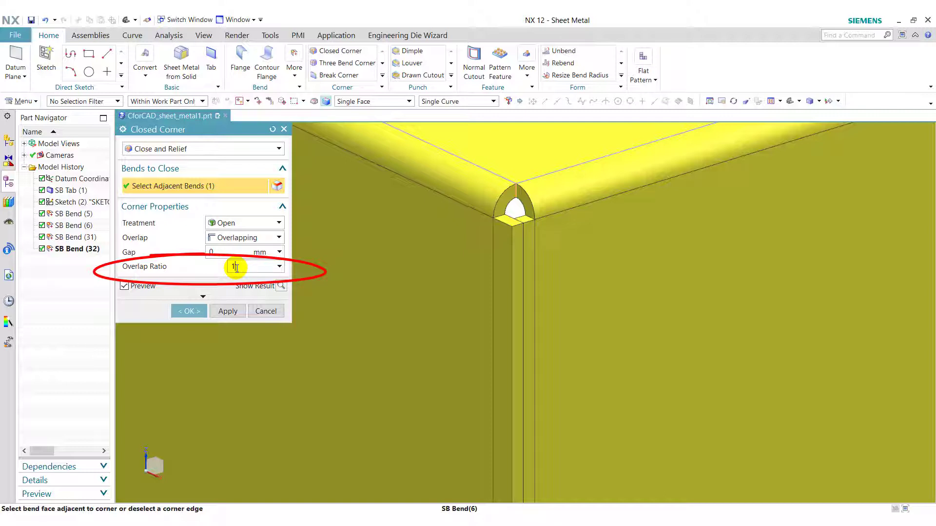
key(BackSpace)
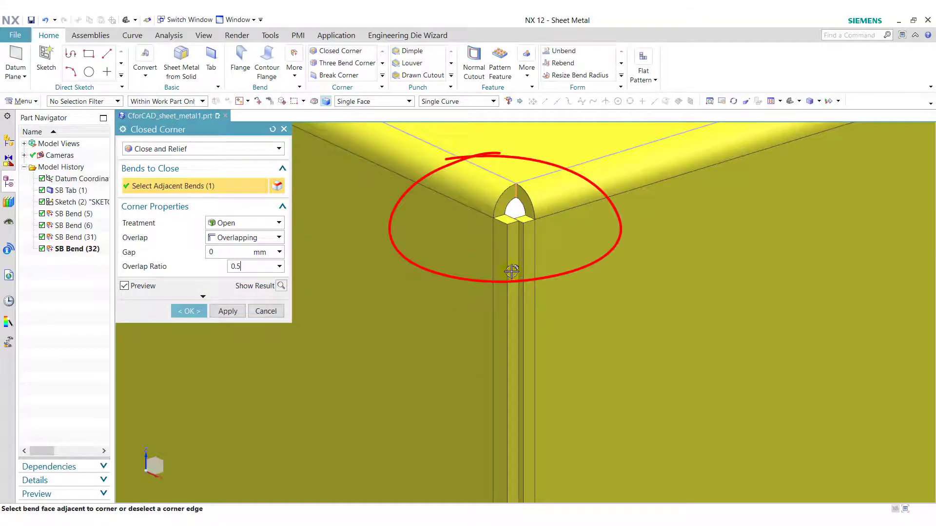
double_click(239, 266)
text(0)
key(Return)
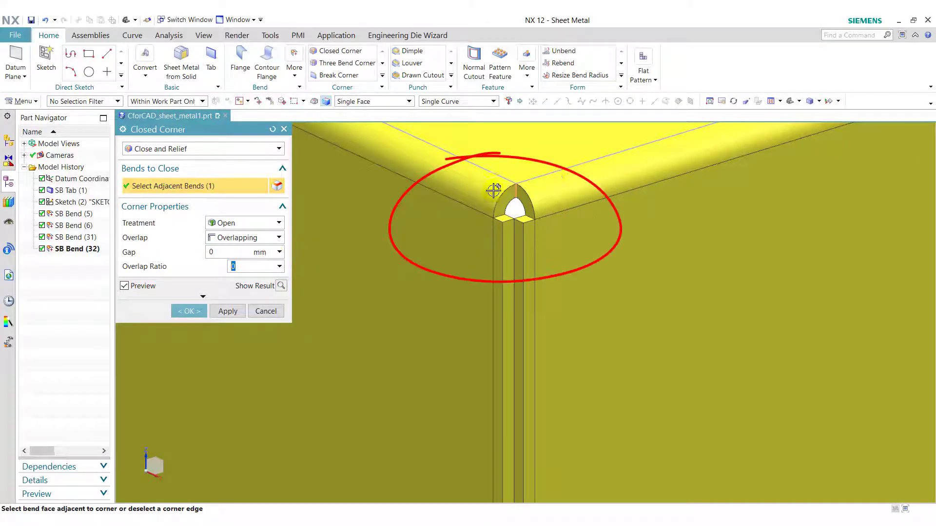
- Set the front corner's treatment to Closed and turn on the Miter Corner option
click(236, 223)
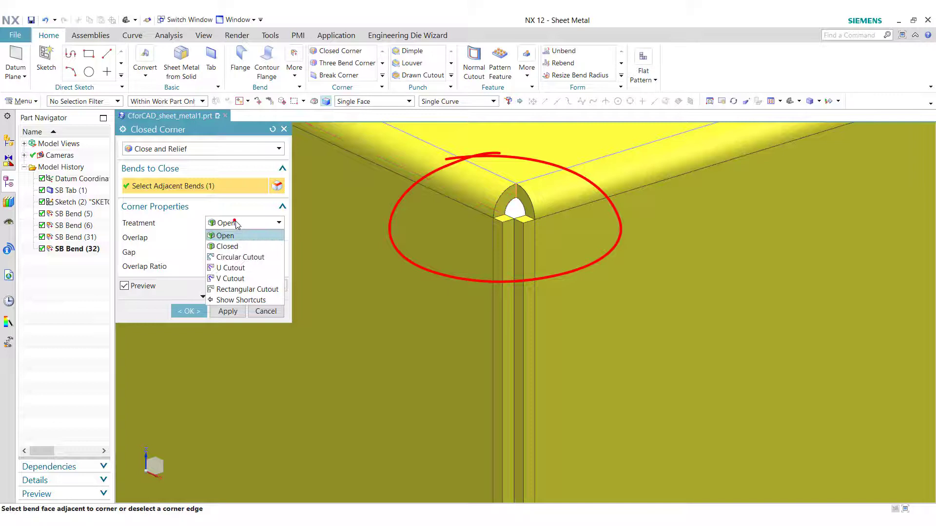
click(238, 247)
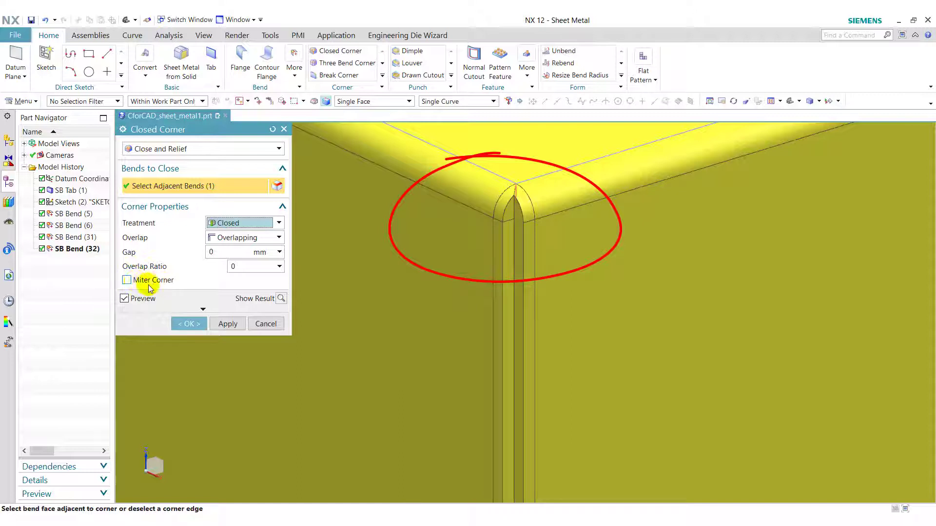
click(128, 280)
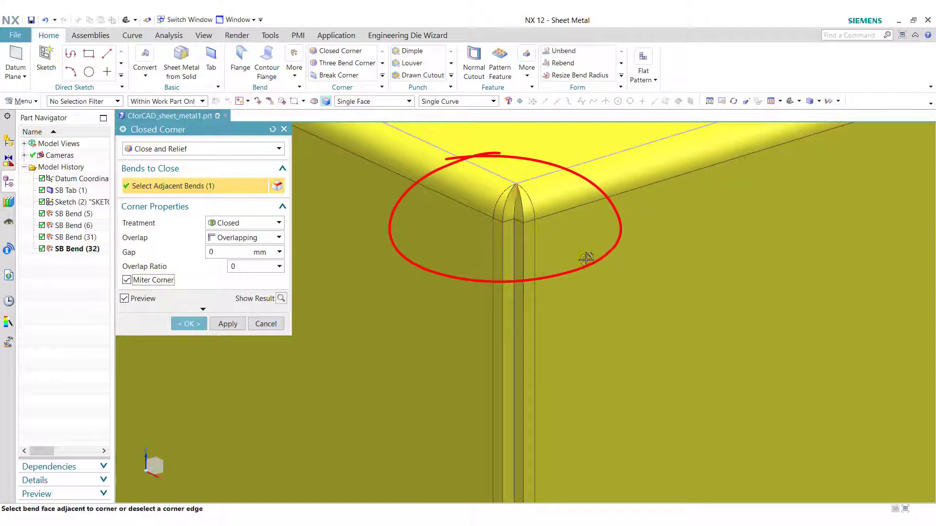
- Change the front corner's treatment to Circular Cutout with Miter Corner turned off, and check the relief origin options
click(269, 222)
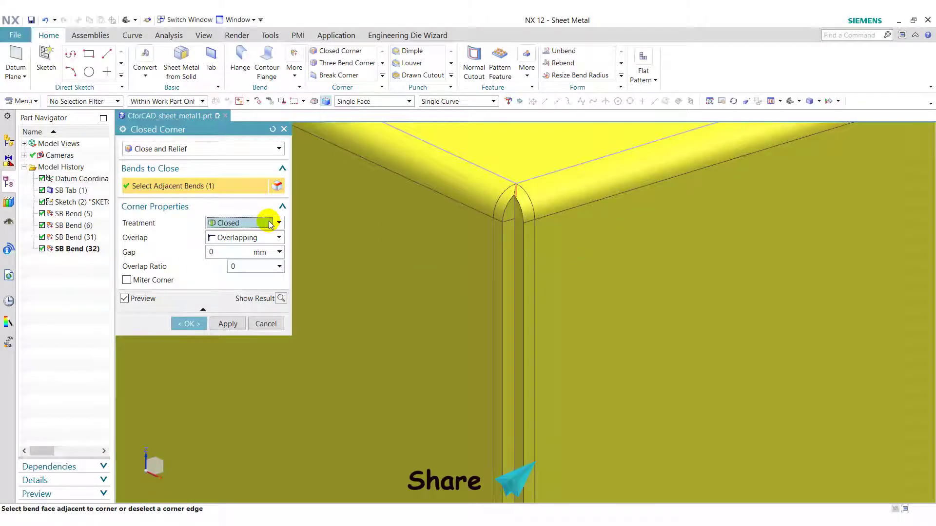
click(259, 247)
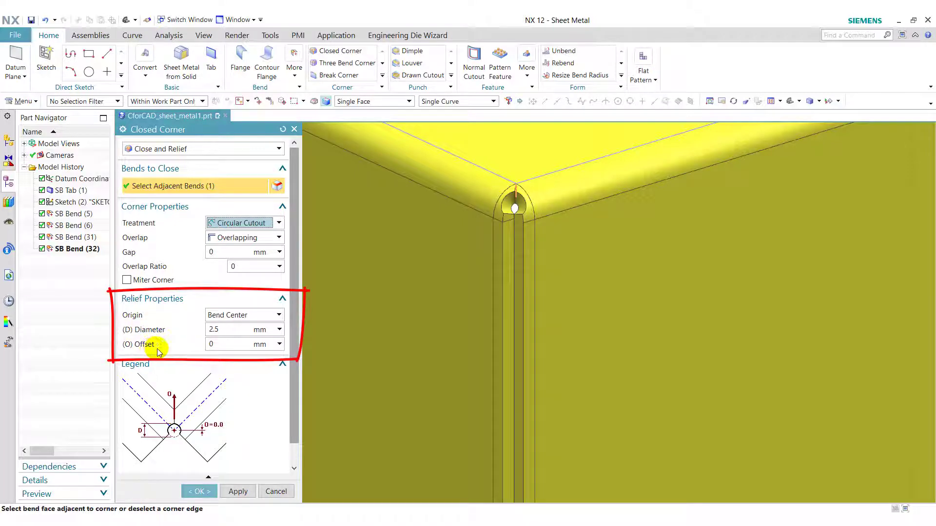
click(235, 315)
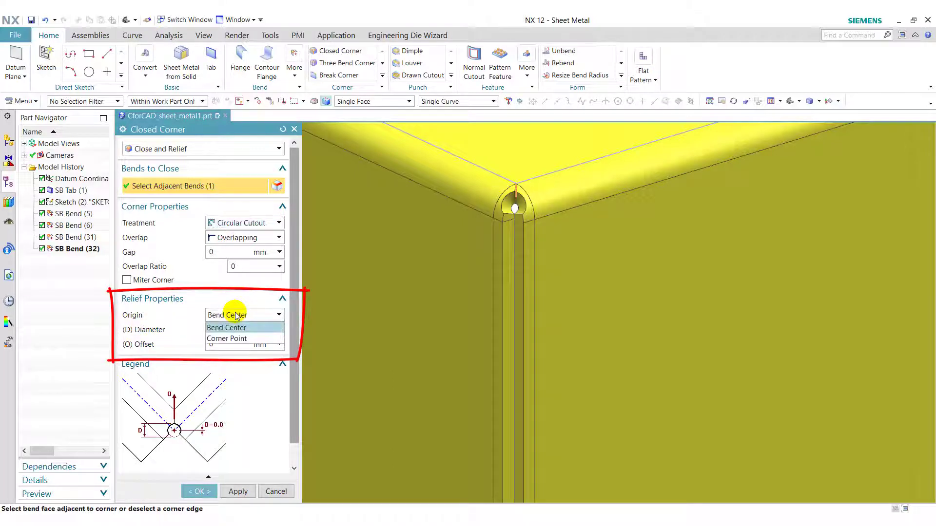
click(233, 317)
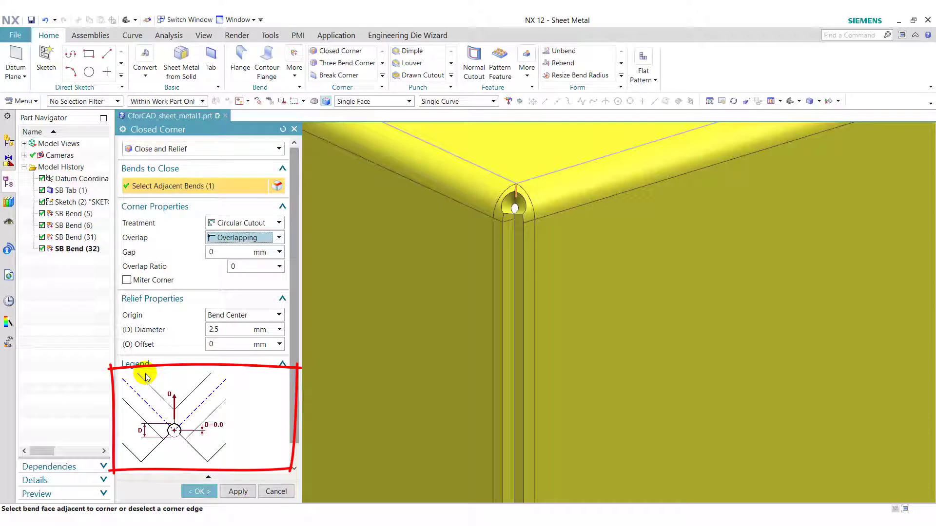
- Set the overlap of the front corner to Closed
scroll(146, 377, down, 1)
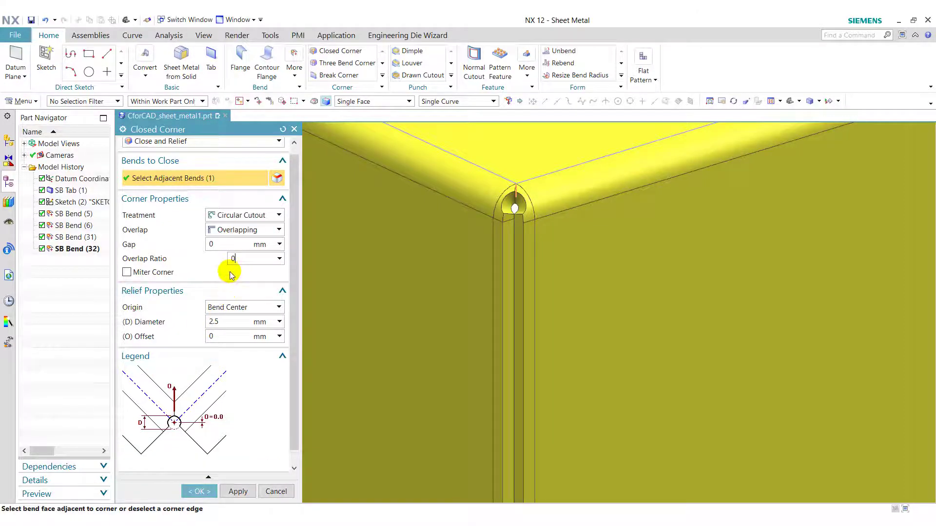
click(225, 232)
click(228, 242)
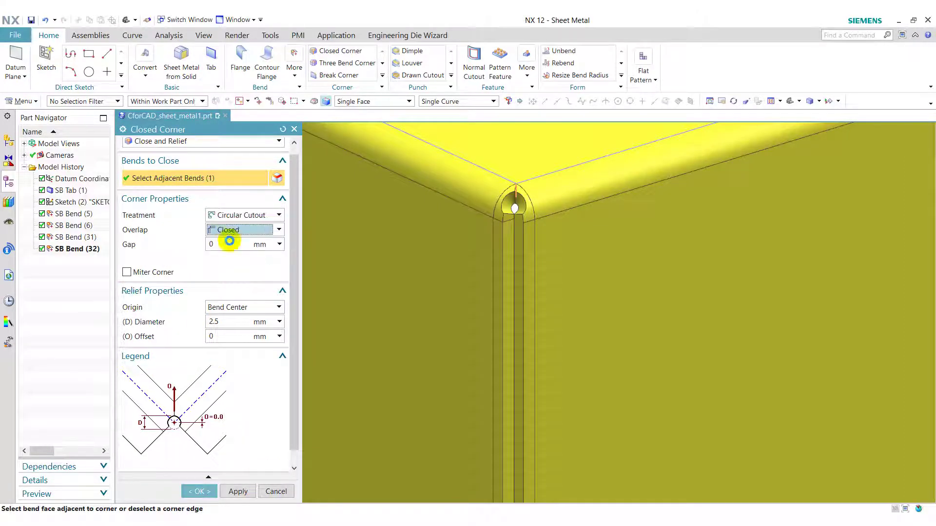
- Try Miter Corner with Blend Miter on the circular cutout, and turn Miter Corner off again
click(129, 260)
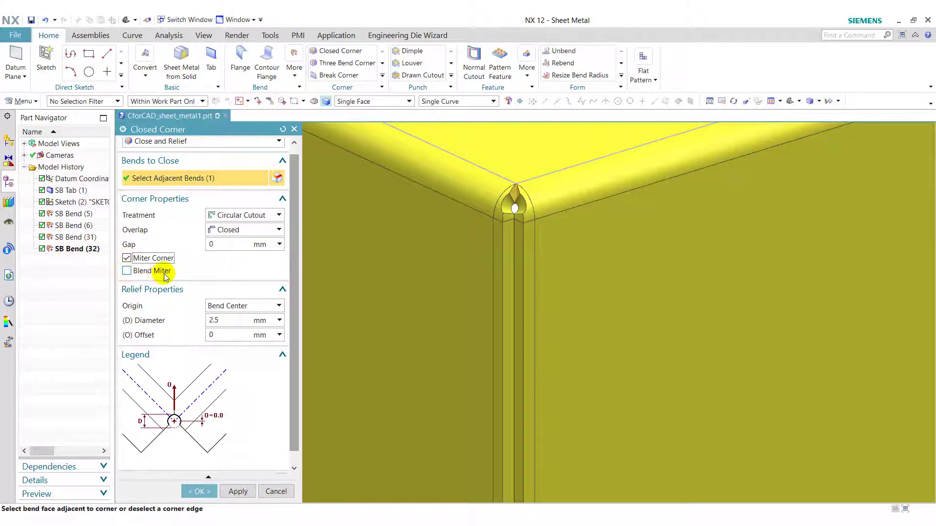
click(128, 272)
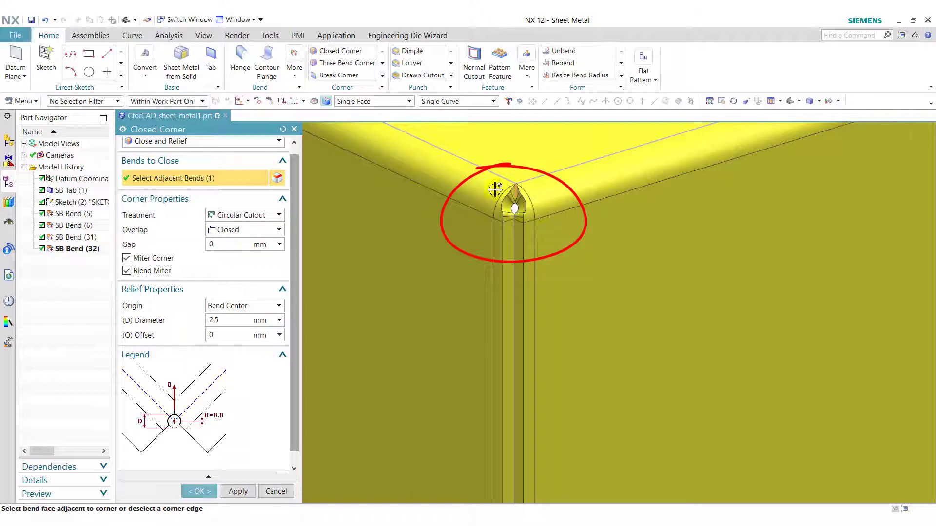
click(127, 258)
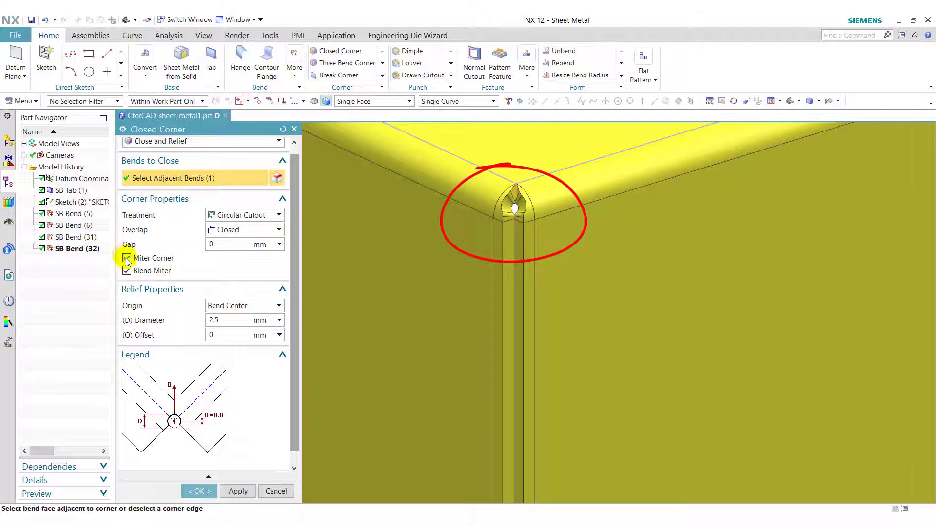
click(127, 259)
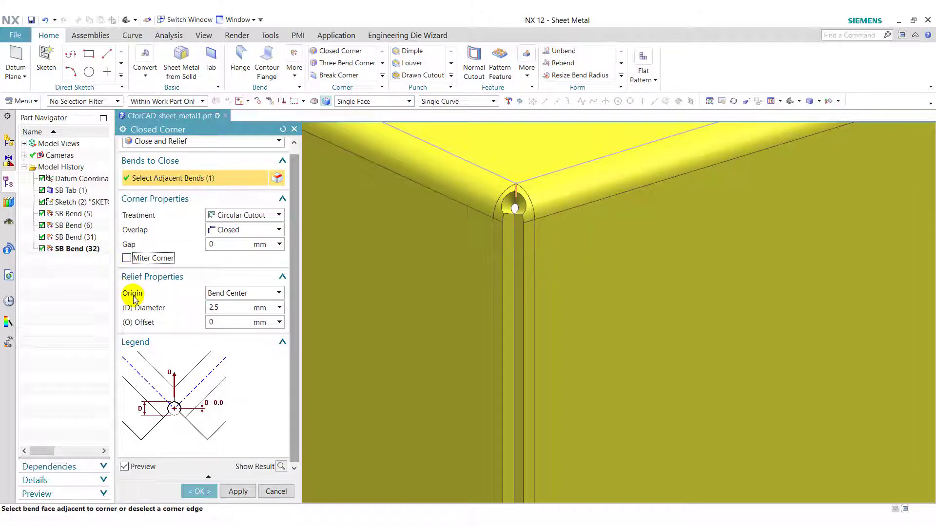
- Set the origin of the corner relief to Corner Point
click(275, 294)
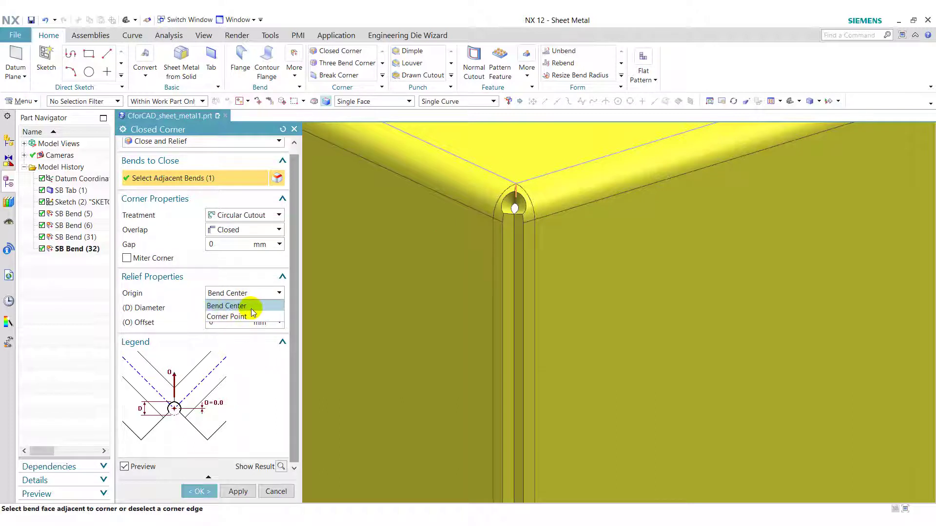
click(273, 305)
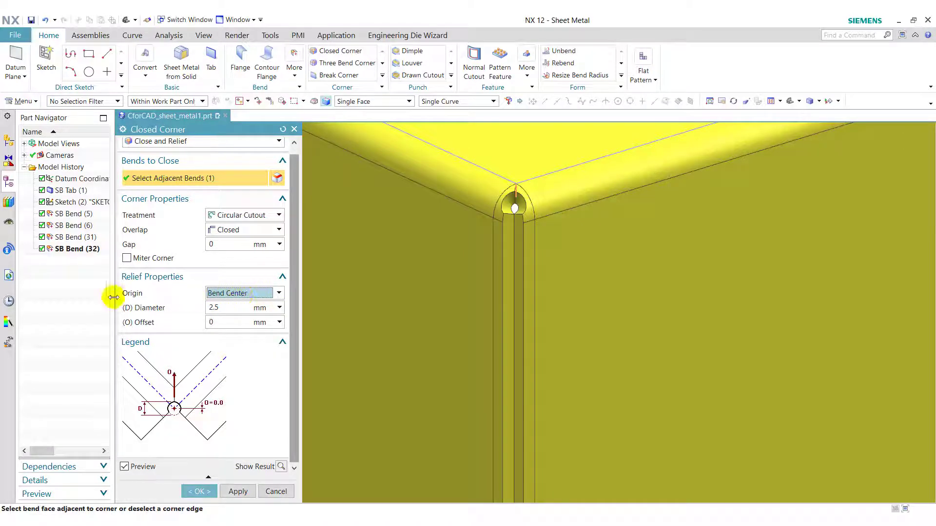
click(270, 296)
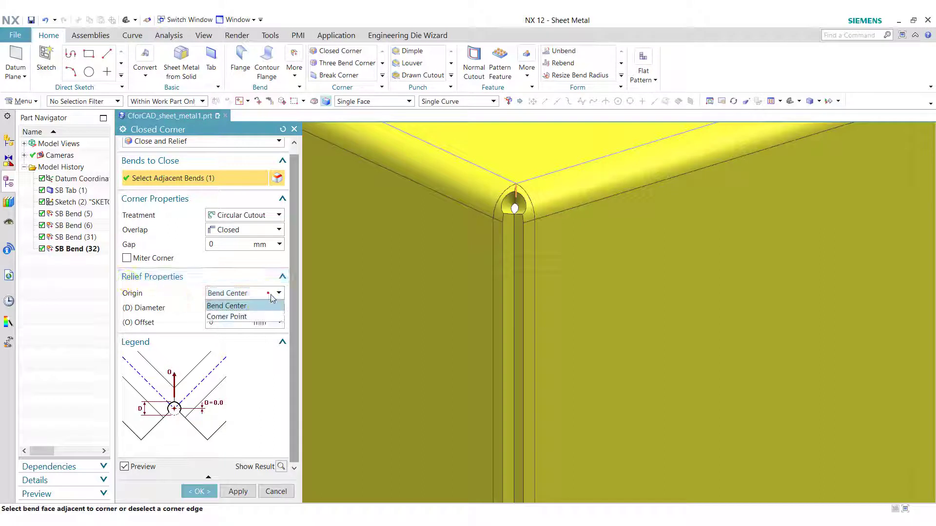
click(258, 317)
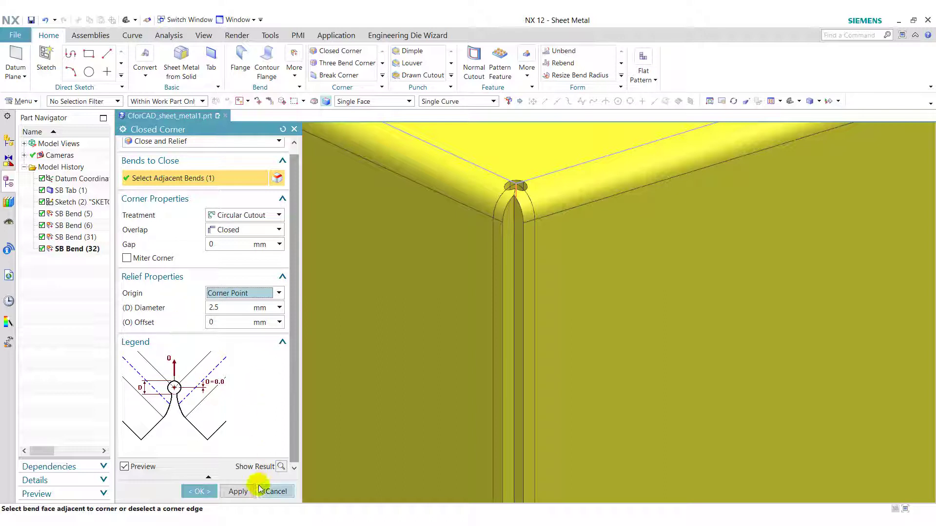
- Set the front corner's treatment to U Cutout, comparing it with V Cutout before returning to U Cutout
click(224, 219)
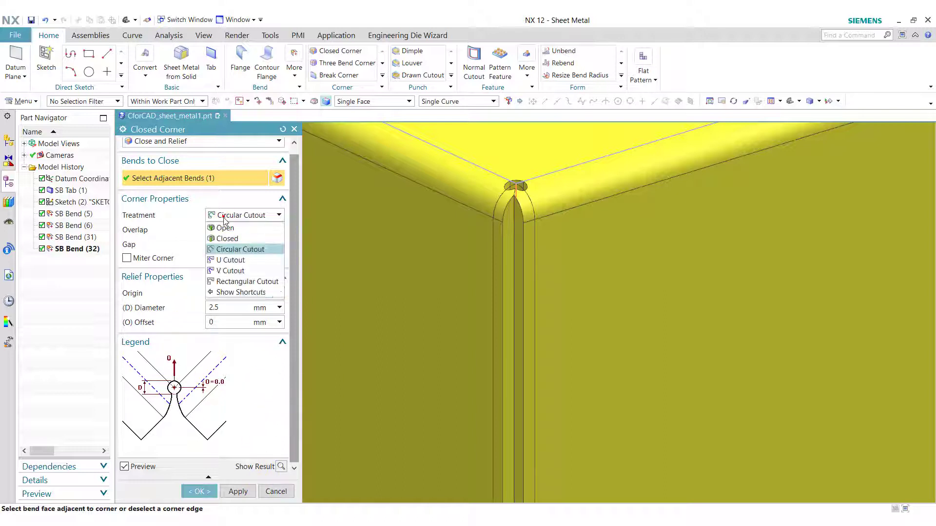
click(233, 260)
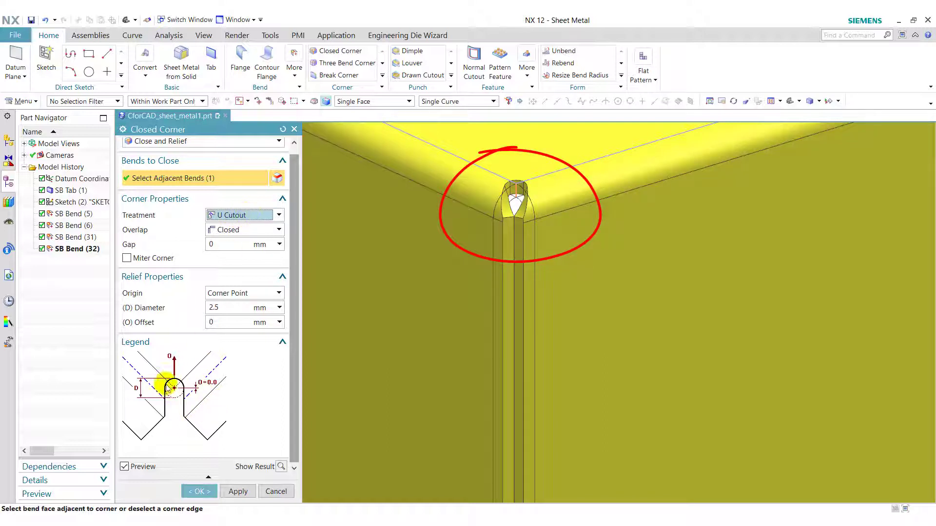
click(243, 215)
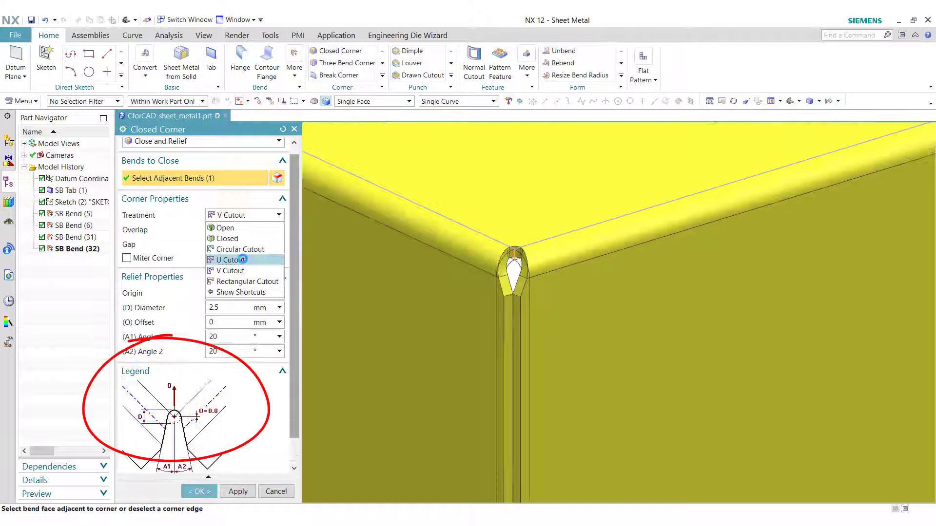
click(254, 220)
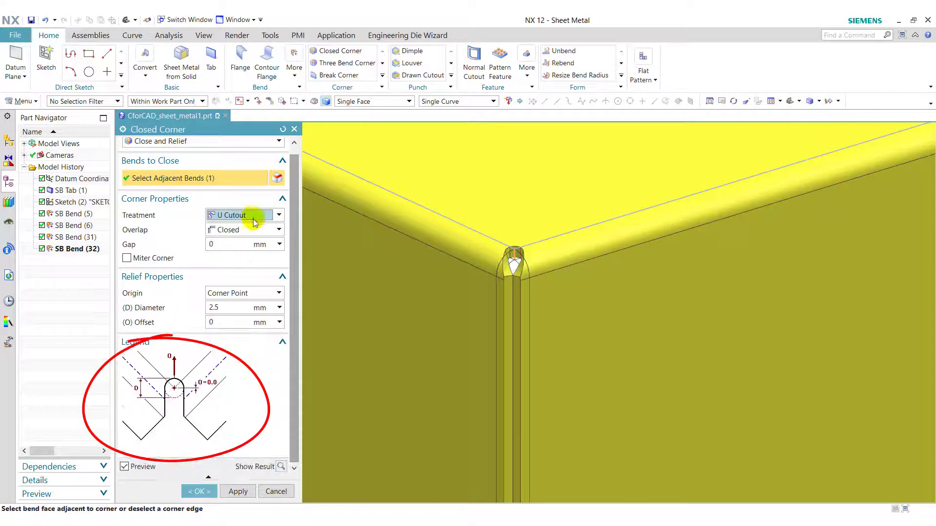
- Try the V Cutout treatment on the front corner, comparing Angle 1 values of 50° and 10°
click(253, 219)
click(238, 271)
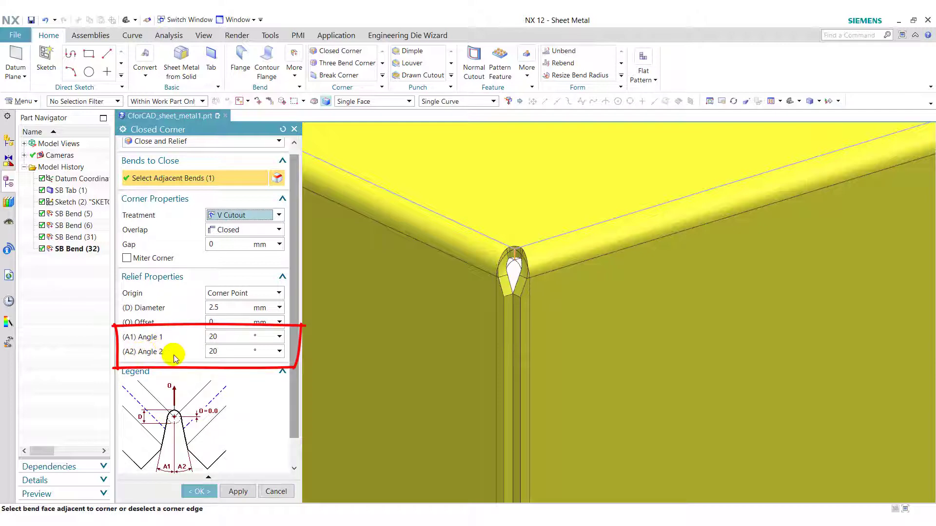
double_click(222, 338)
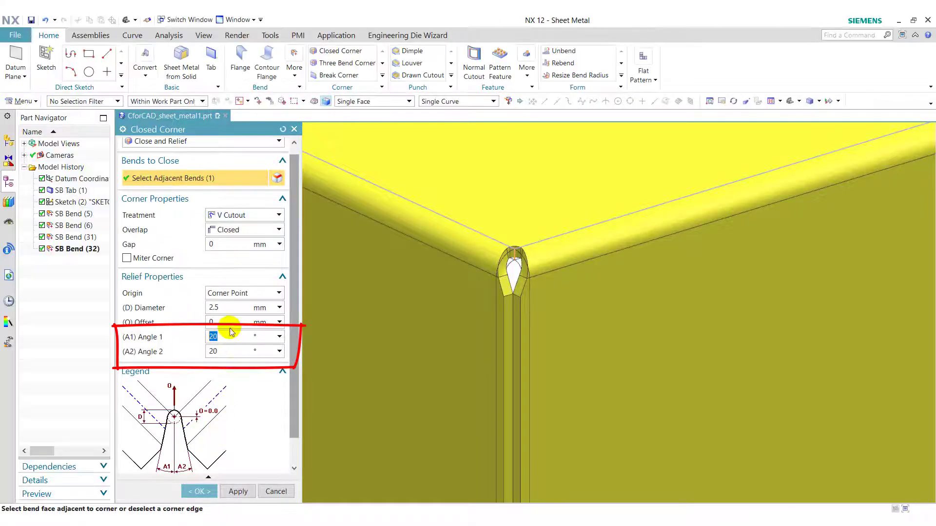
click(230, 337)
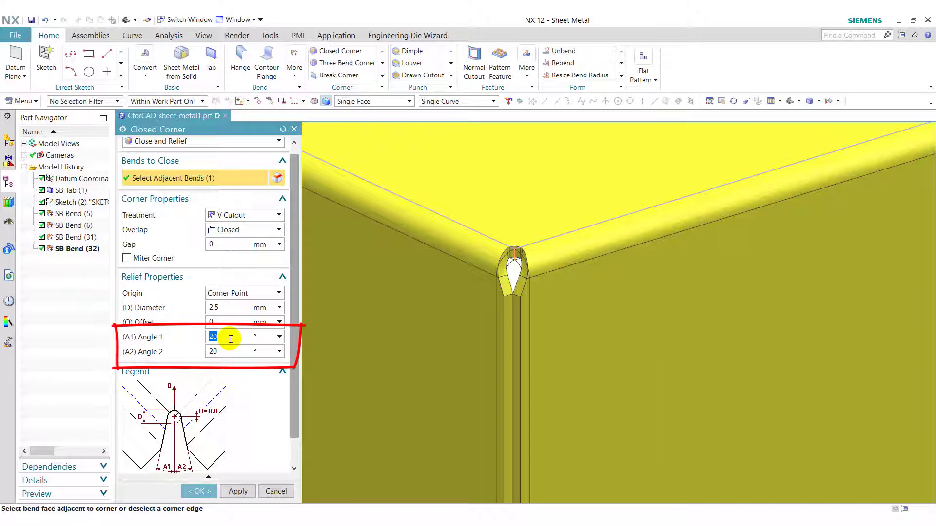
text(2)
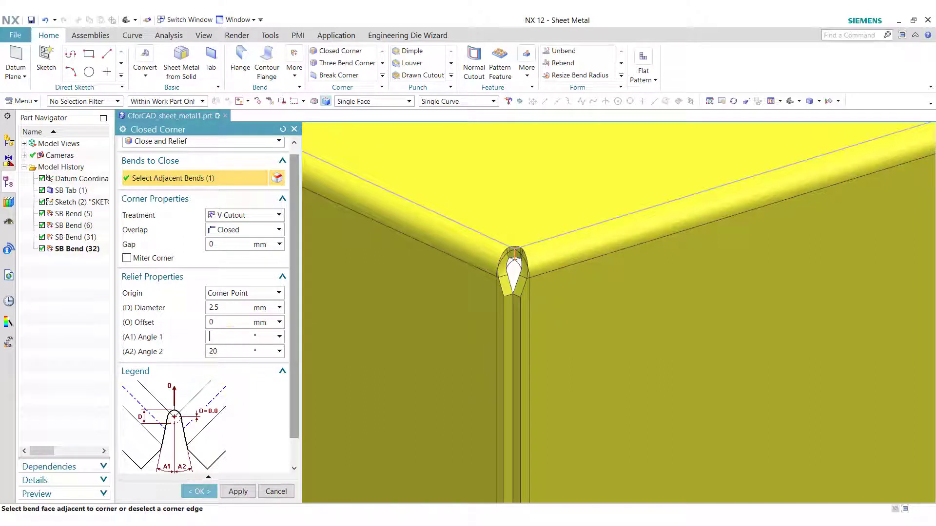
text(0)
key(Return)
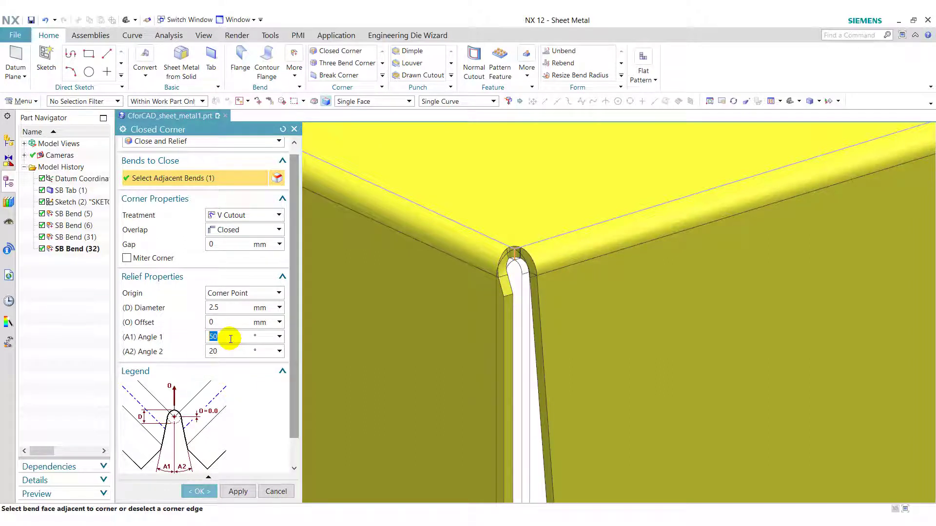
text(10)
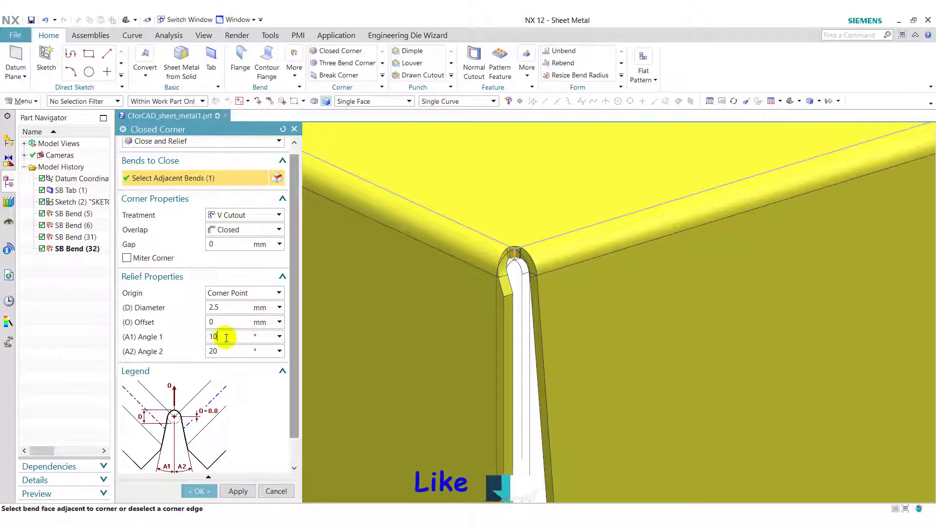
key(Return)
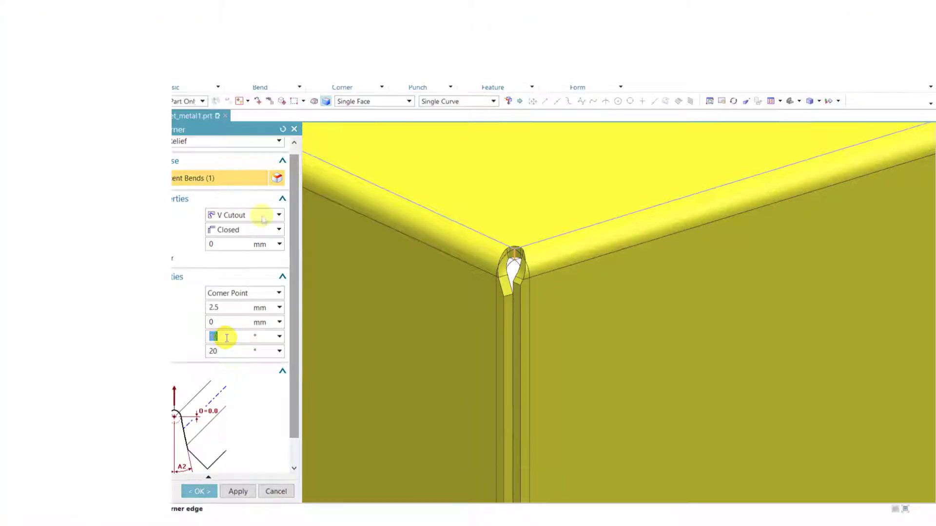
- Set the front corner's treatment to Rectangular Cutout
click(262, 219)
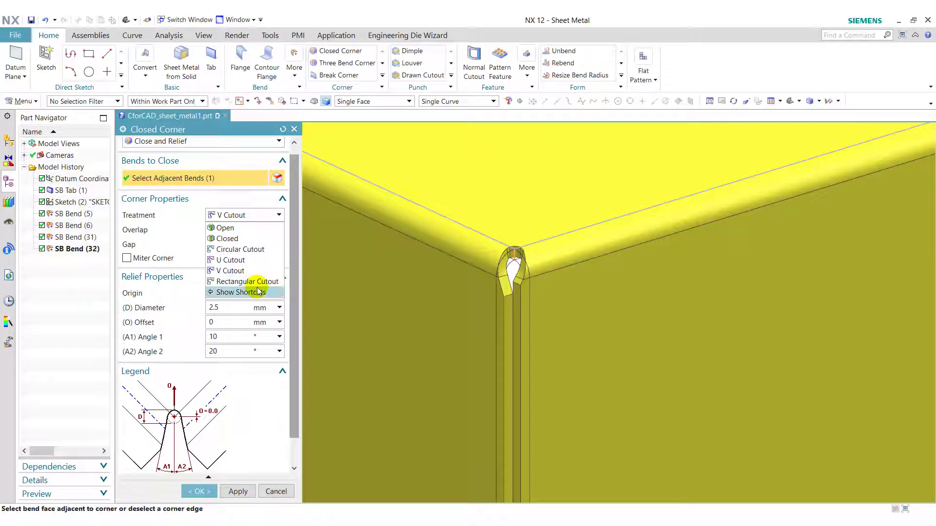
click(237, 281)
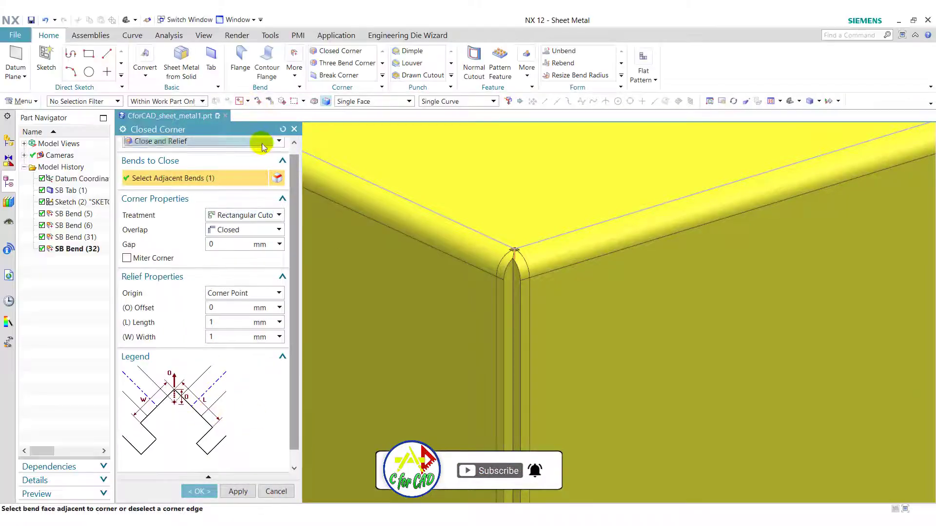
- Try the Relief type with the Rectangular Cutout treatment, and return the corner type to Close and Relief
click(261, 142)
click(238, 167)
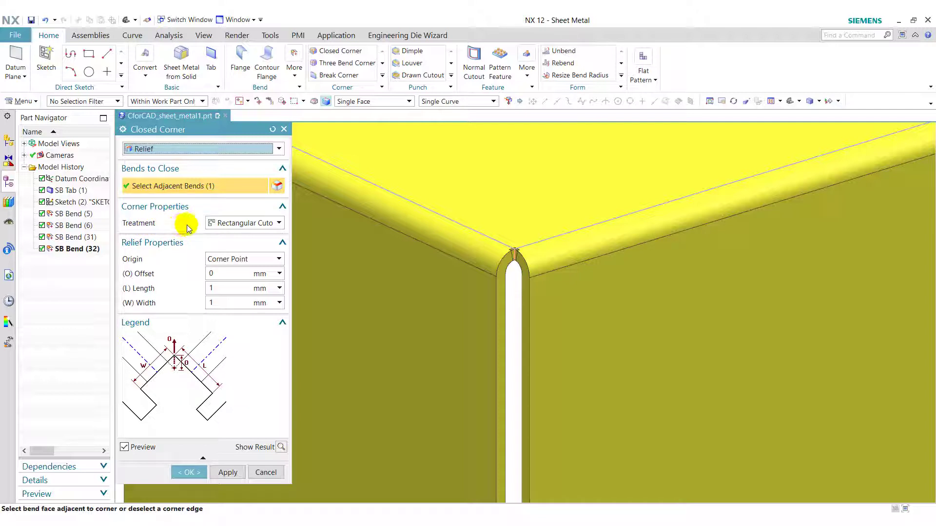
click(279, 223)
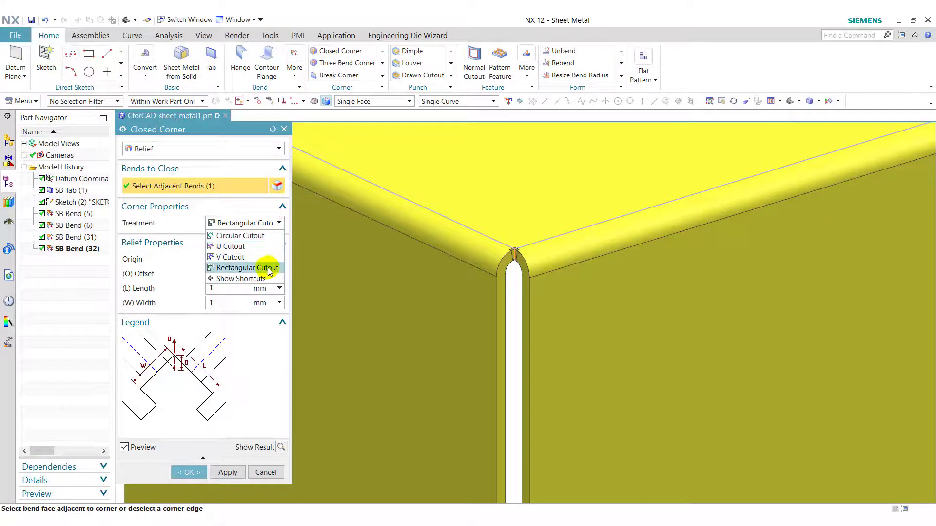
click(237, 224)
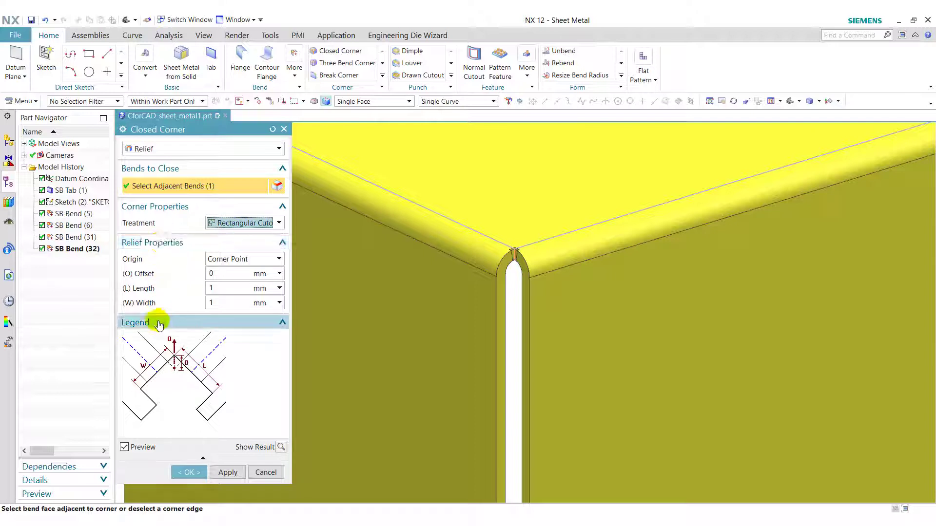
click(192, 149)
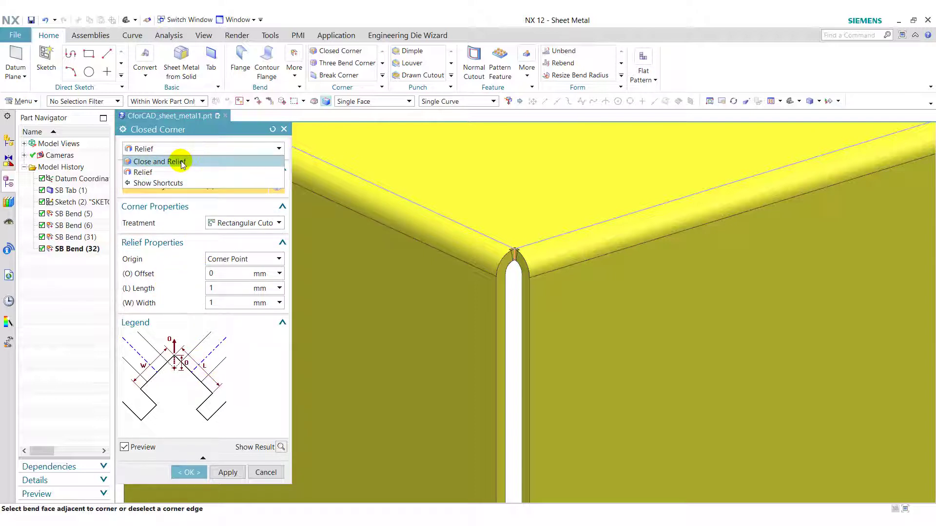
click(183, 163)
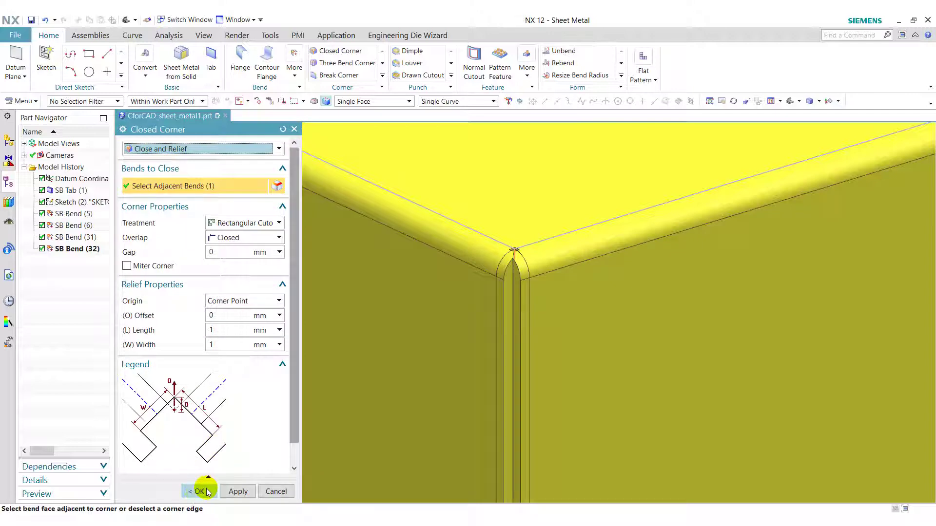
- Create the closed corner with the current settings and inspect the finished part from another angle
click(200, 491)
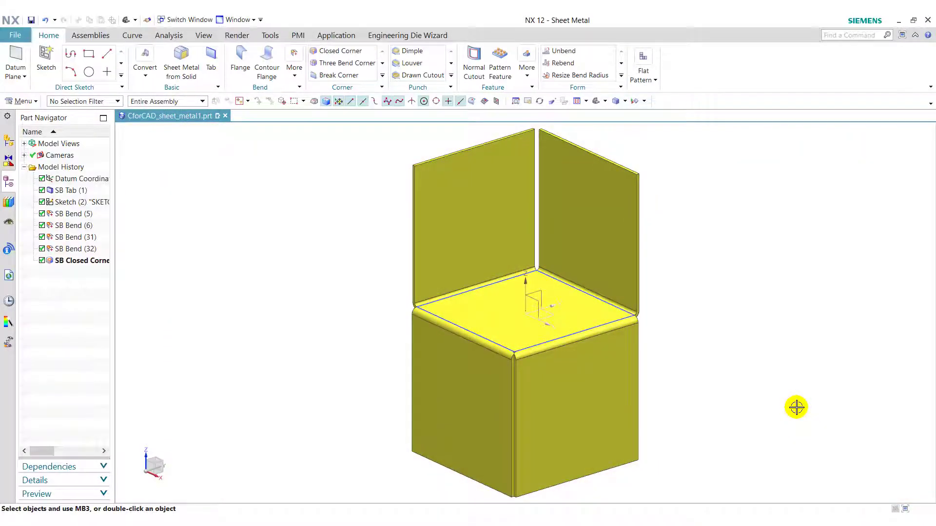
middle_drag(796, 408, 735, 432)
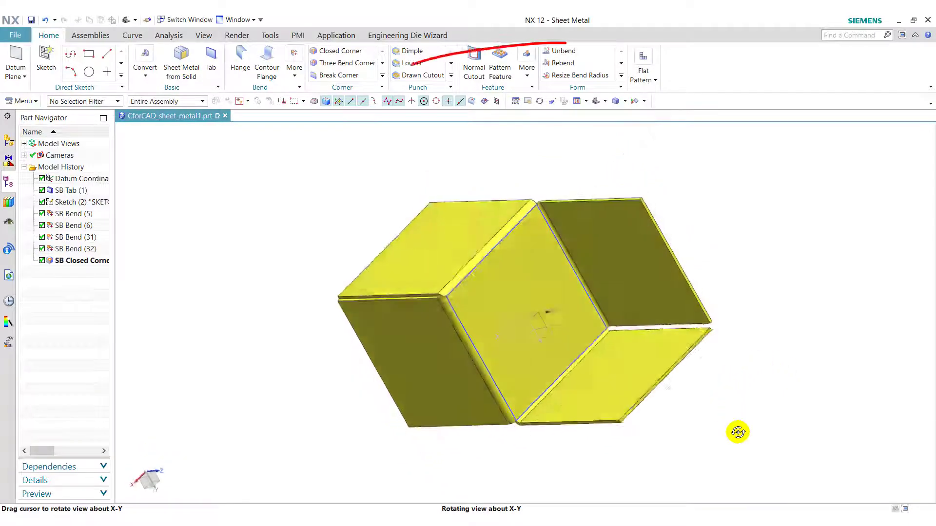